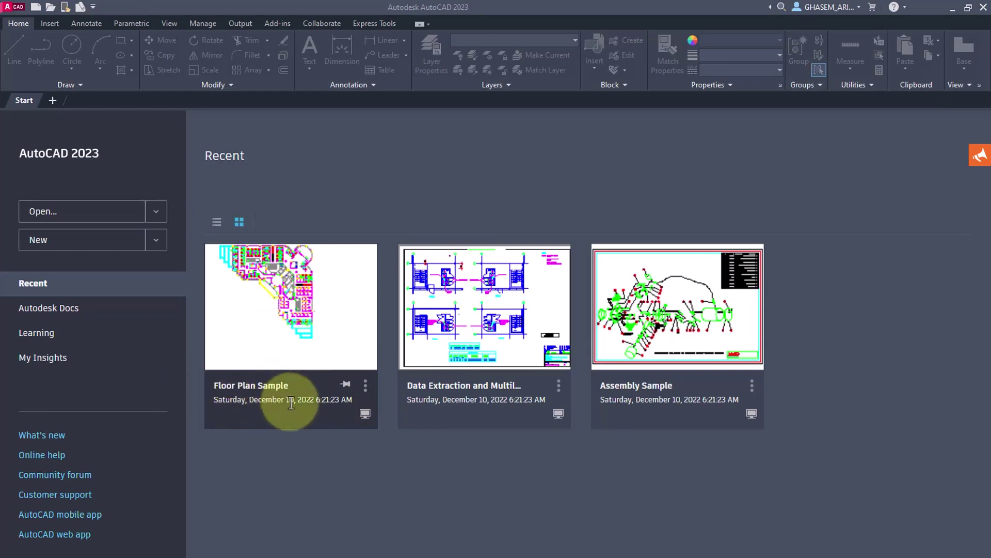
# Step: Open the Floor Plan Sample card's ⋮ options menu, dismiss it, then reopen it
pyautogui.moveTo(366, 414)
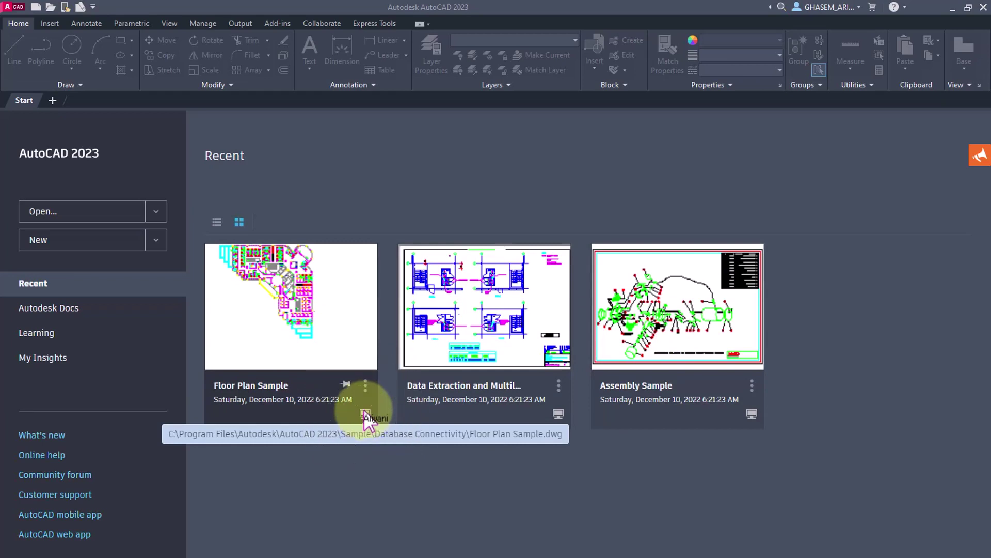
pyautogui.click(368, 387)
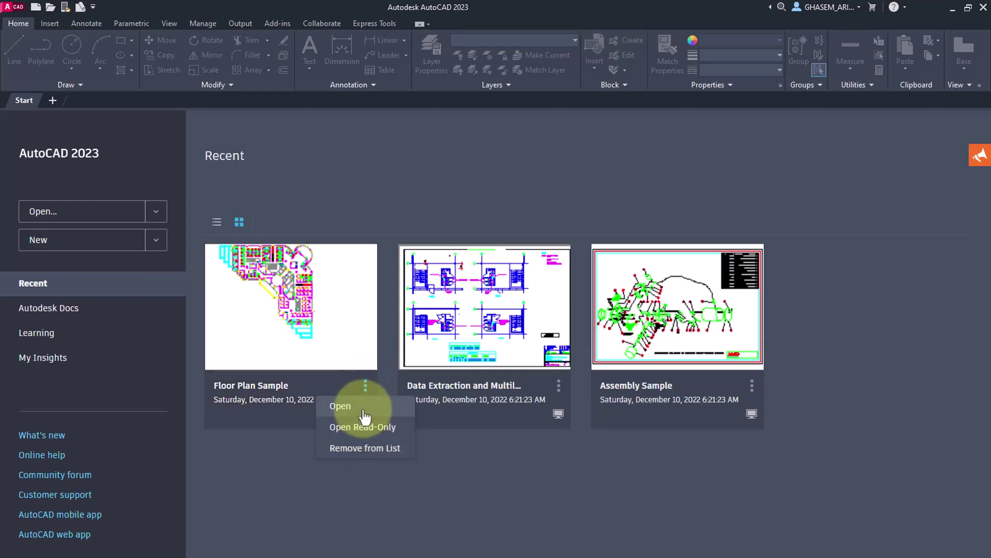
pyautogui.click(282, 432)
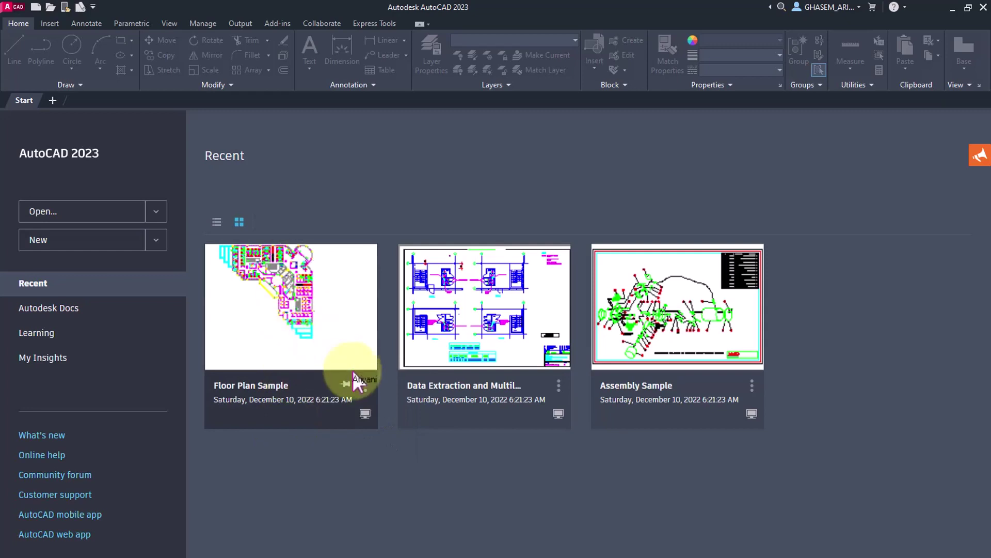
pyautogui.click(365, 386)
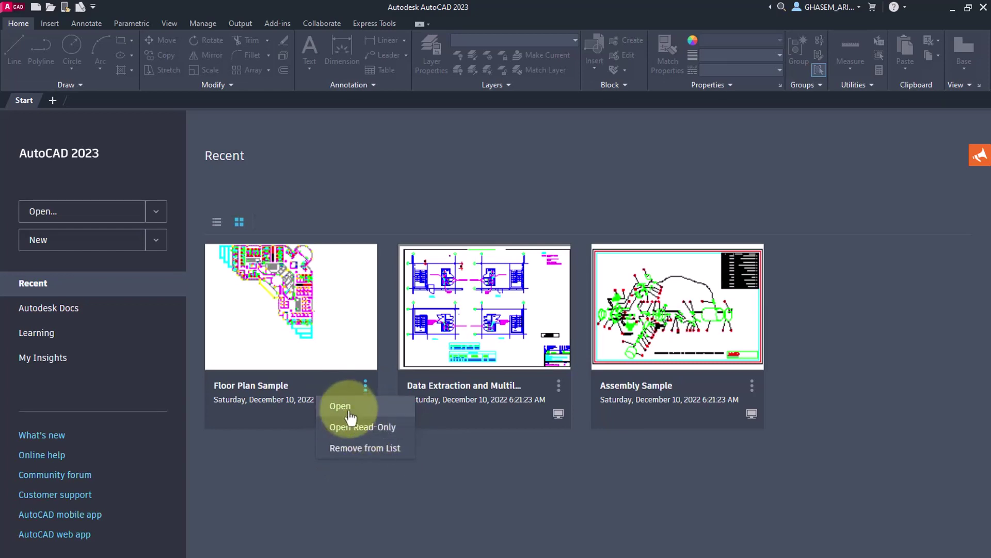
# Step: Open Floor Plan Sample read-only and erase 340 objects from its upper-left area
pyautogui.click(364, 429)
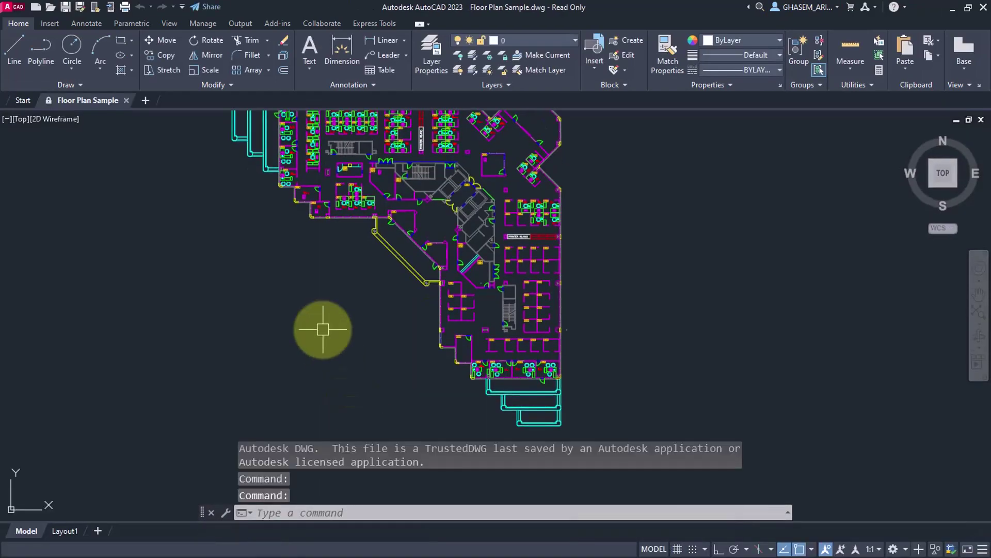
pyautogui.click(344, 315)
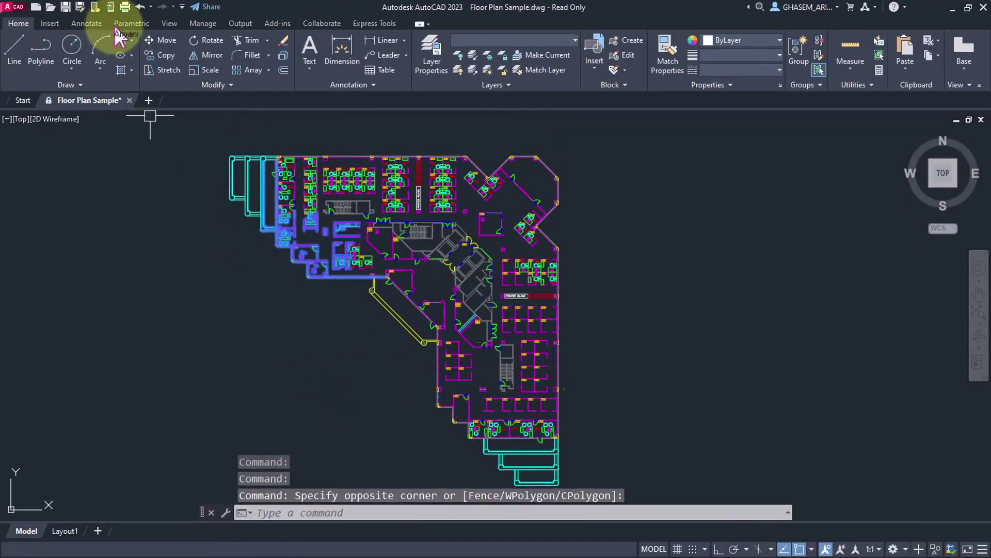
pyautogui.click(283, 40)
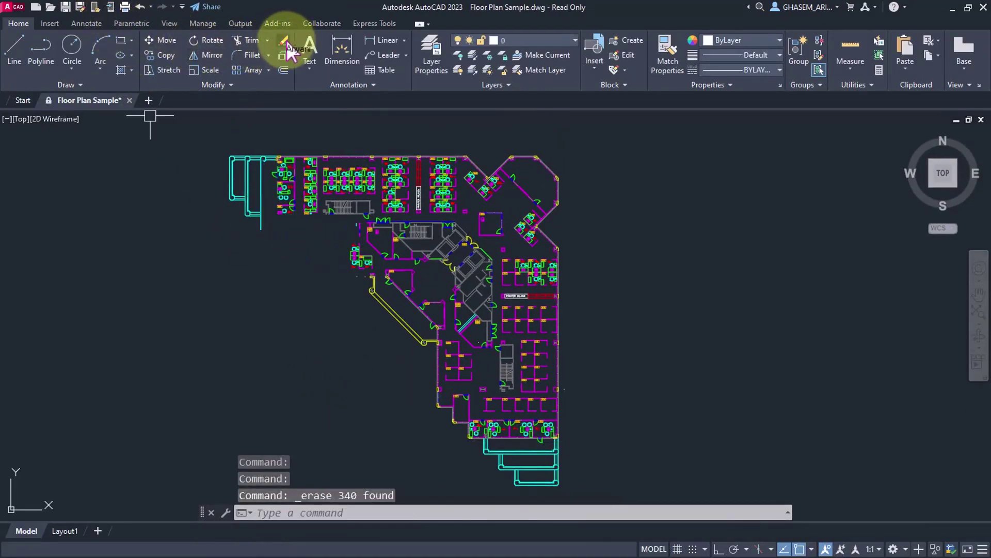
# Step: Attempt to save, acknowledge the write-protected warning, and close the drawing tab
pyautogui.click(65, 7)
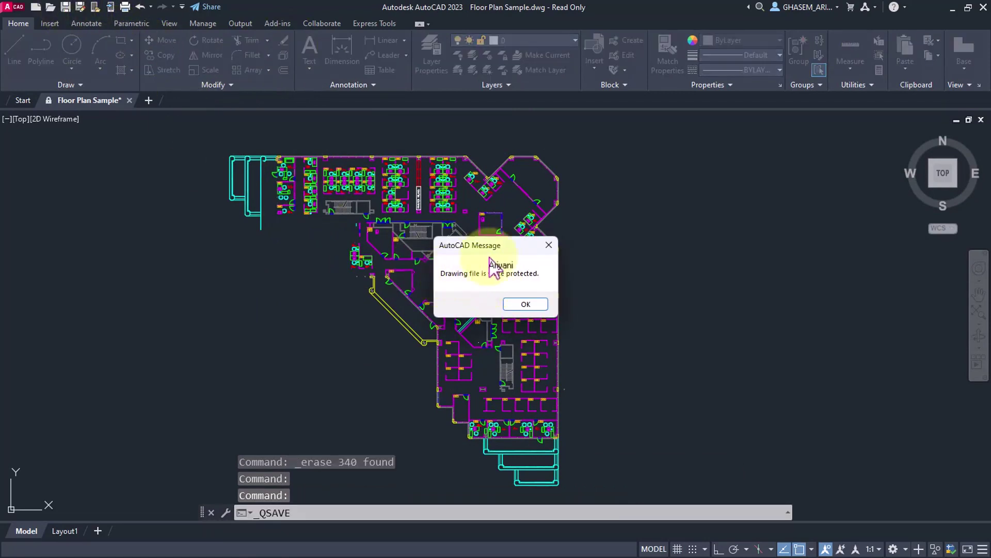
pyautogui.click(526, 303)
pyautogui.moveTo(53, 106)
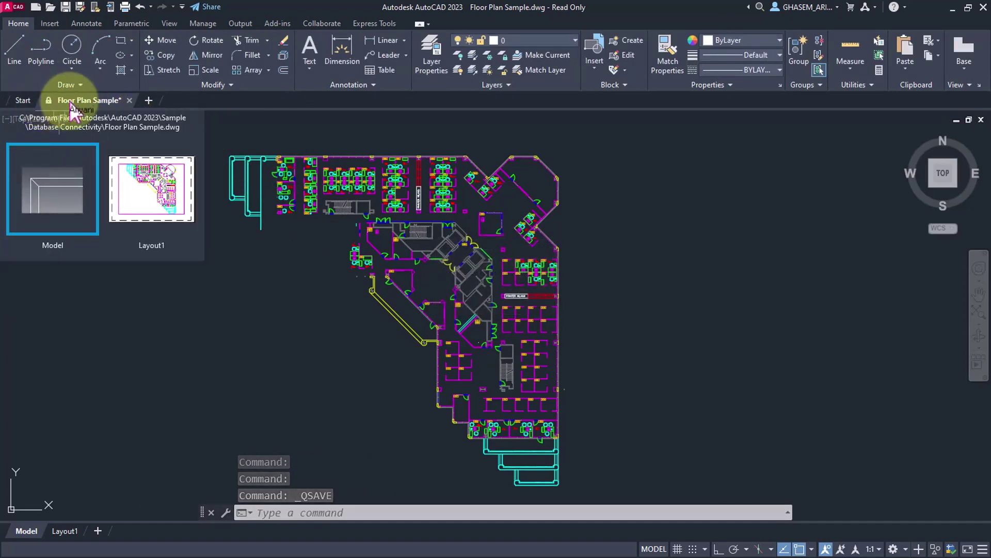
pyautogui.click(129, 100)
# Step: Decline saving changes, then show and dismiss the Floor Plan Sample options twice
pyautogui.click(537, 312)
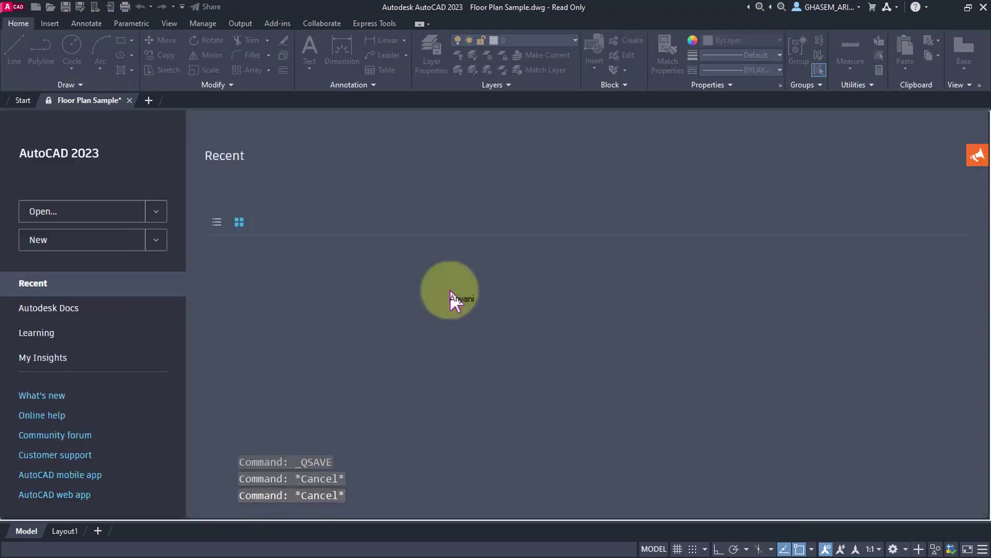
pyautogui.click(365, 385)
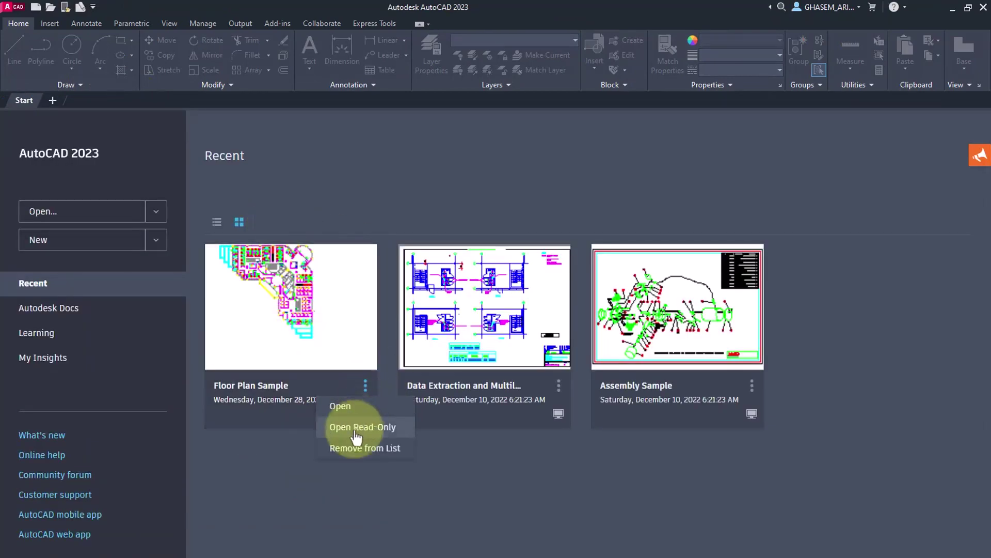
pyautogui.click(283, 466)
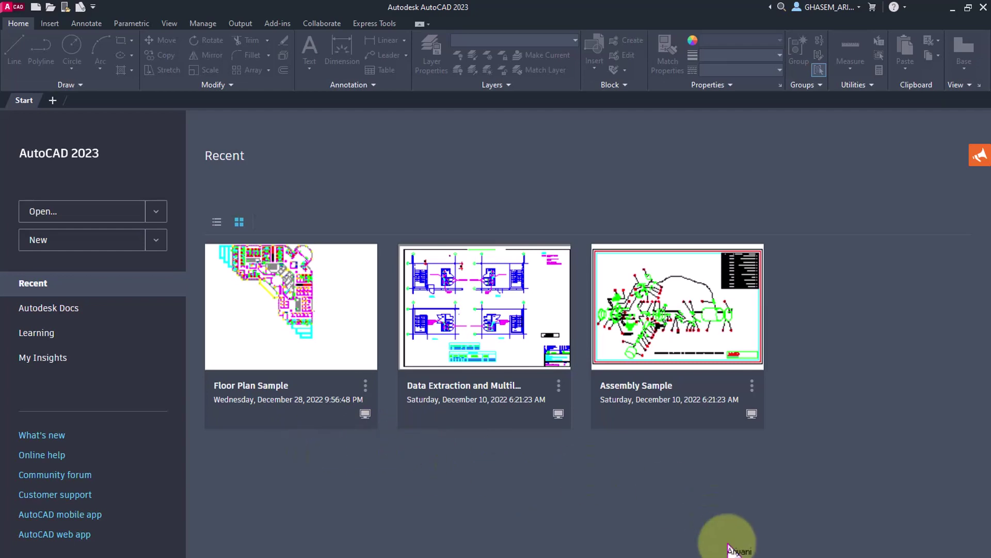
pyautogui.click(365, 386)
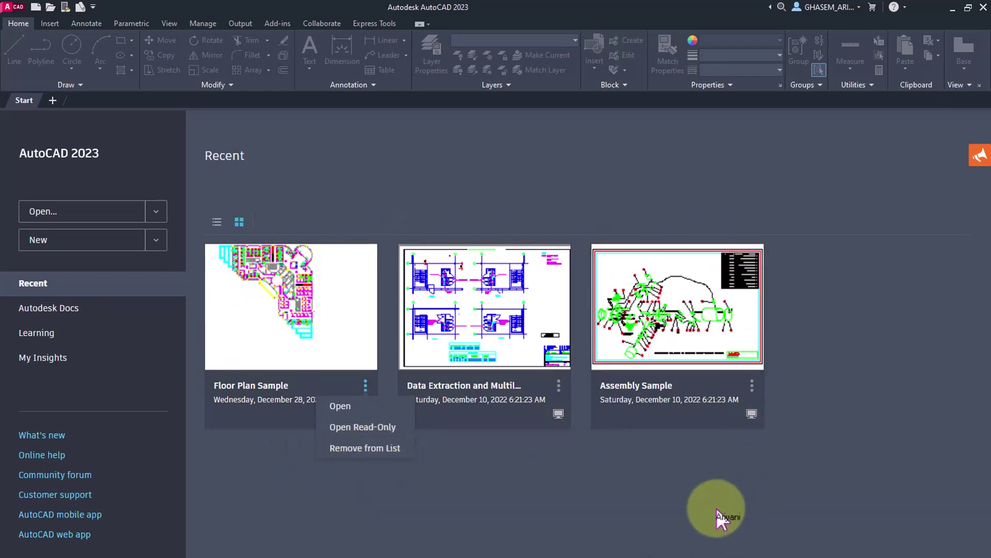
pyautogui.click(717, 509)
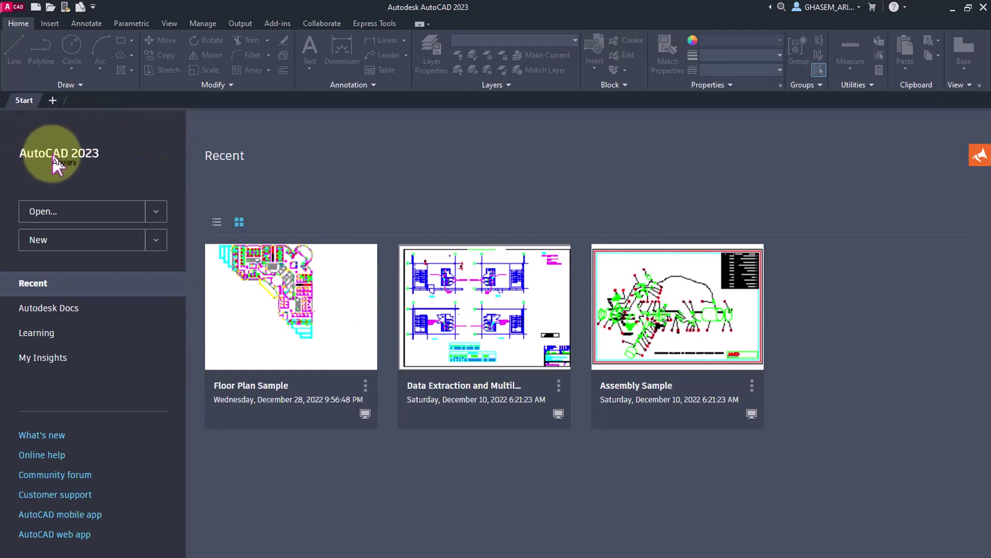
pyautogui.click(72, 214)
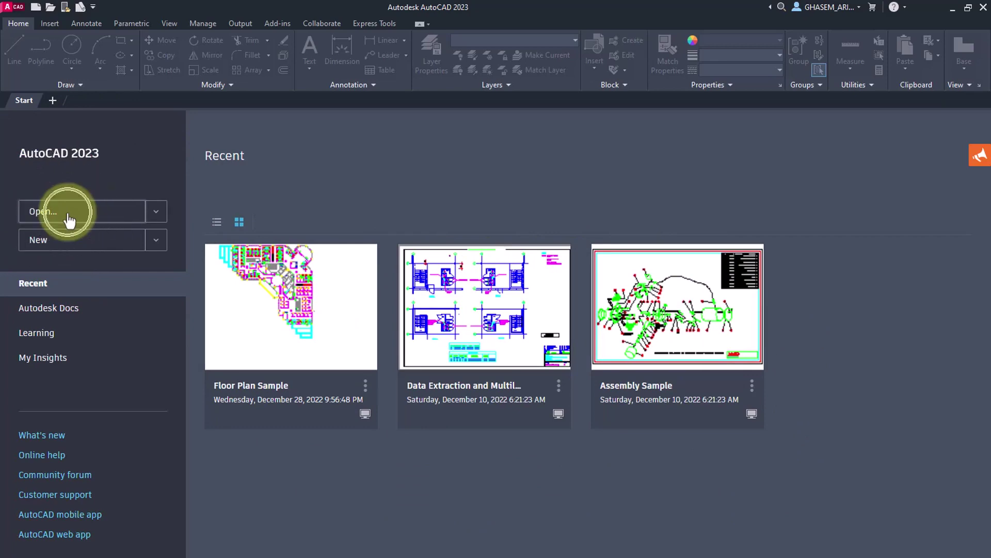
pyautogui.click(51, 217)
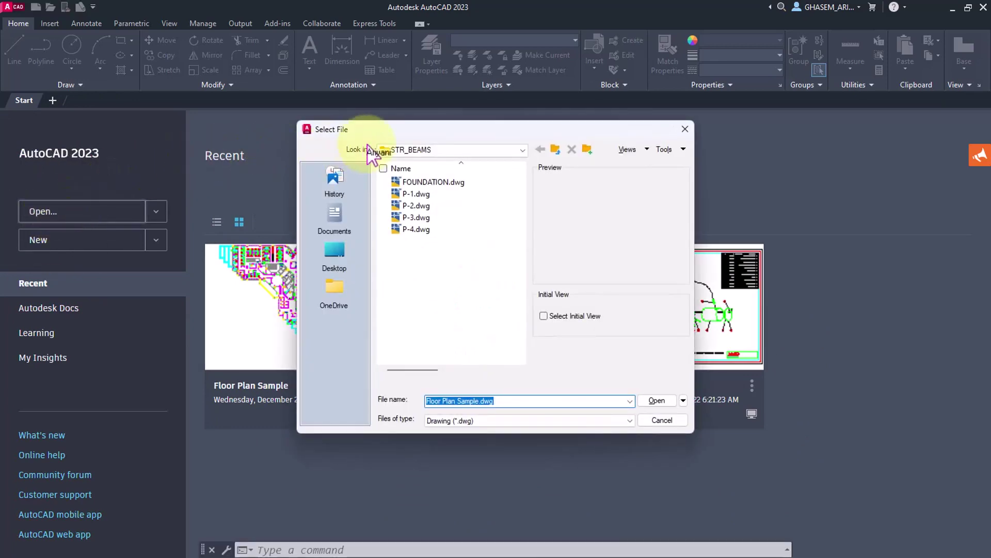
pyautogui.moveTo(380, 132); pyautogui.dragTo(302, 114)
pyautogui.click(349, 164)
pyautogui.click(342, 176)
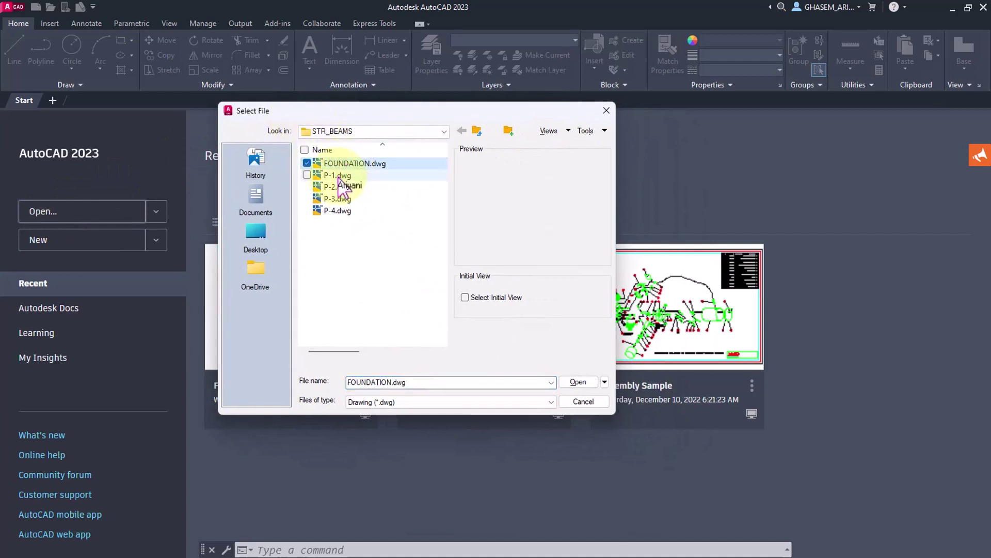
pyautogui.click(338, 187)
pyautogui.click(337, 200)
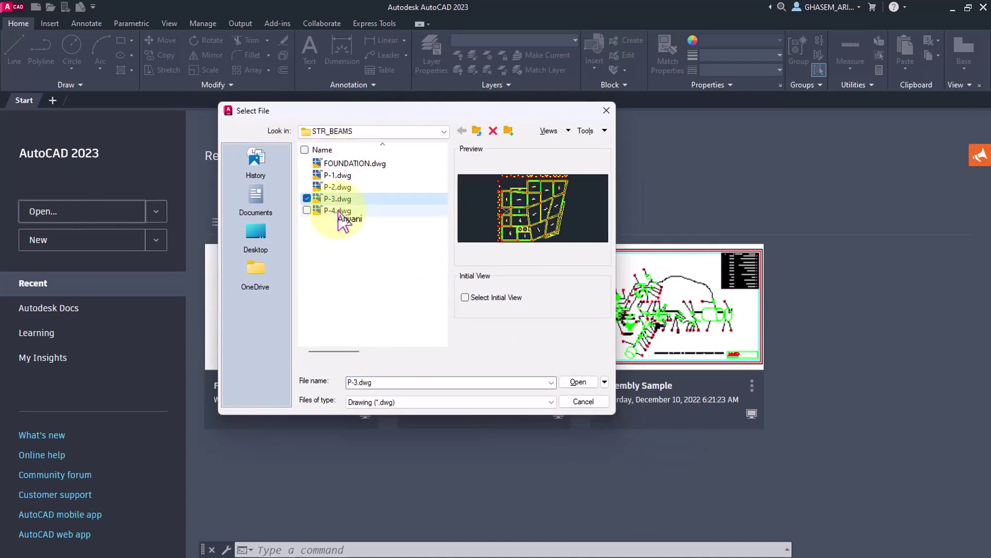
pyautogui.click(339, 210)
pyautogui.click(581, 382)
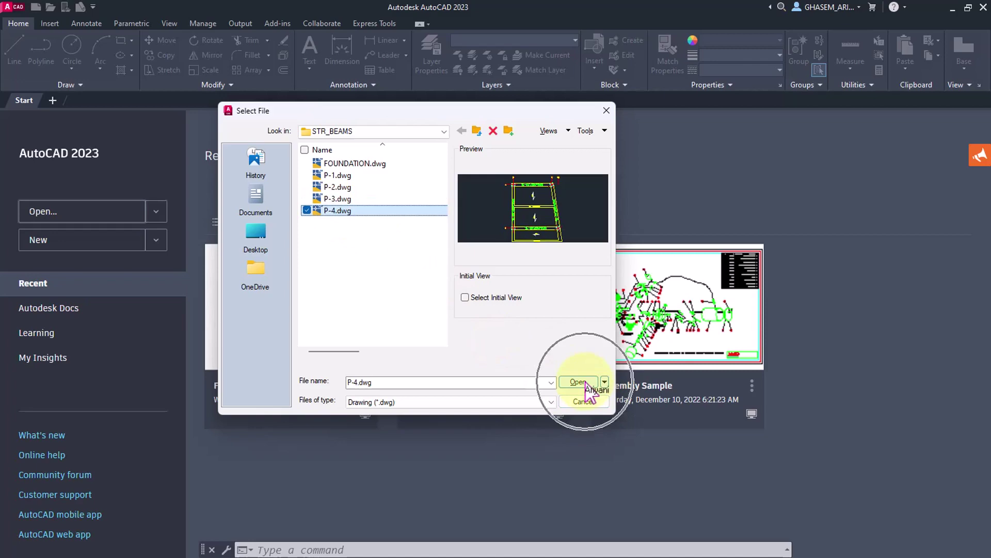
pyautogui.click(585, 403)
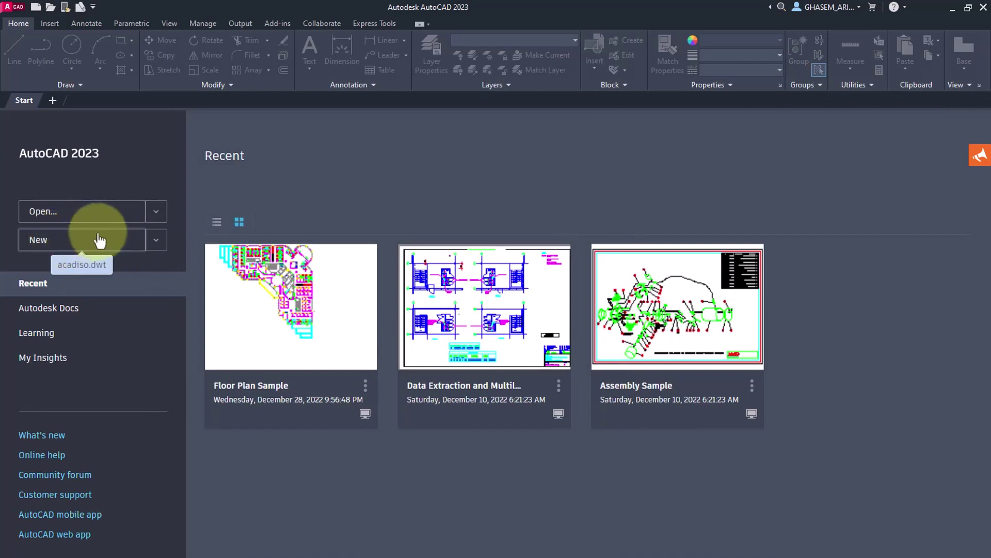
pyautogui.click(157, 217)
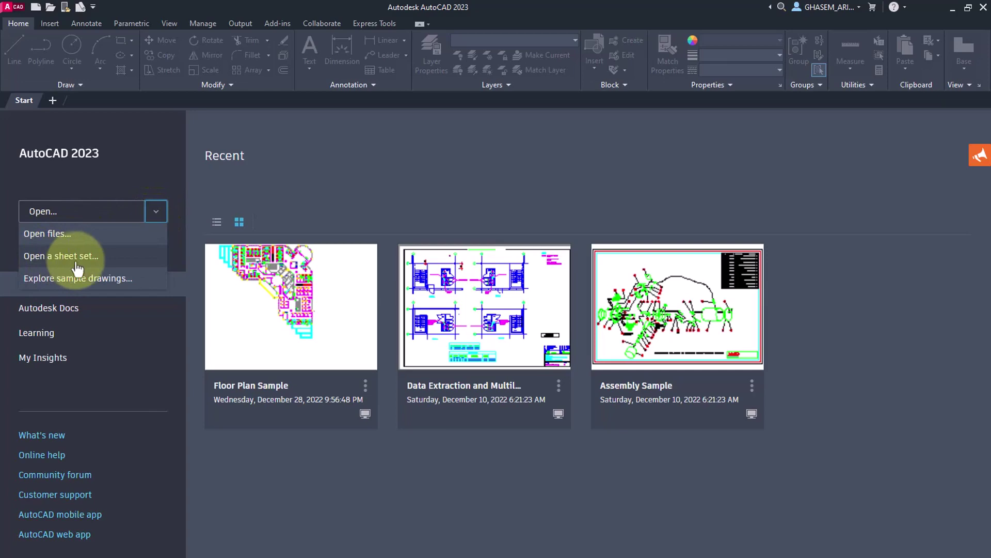
pyautogui.click(103, 278)
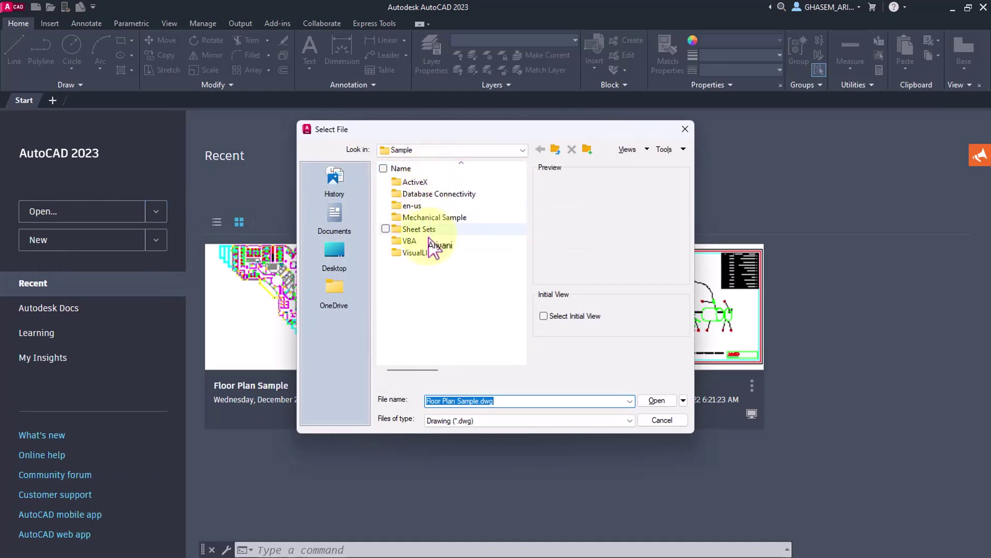
pyautogui.click(685, 129)
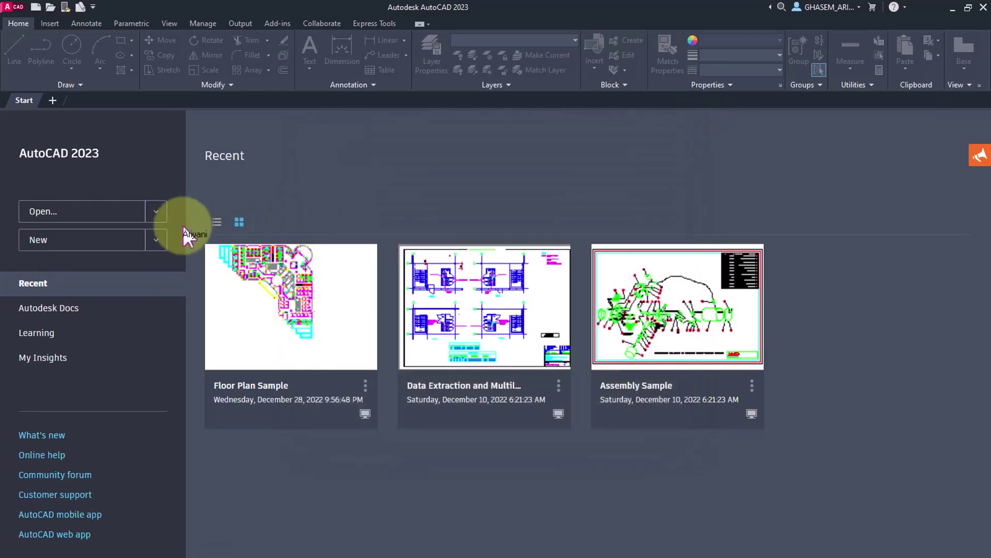
pyautogui.click(160, 215)
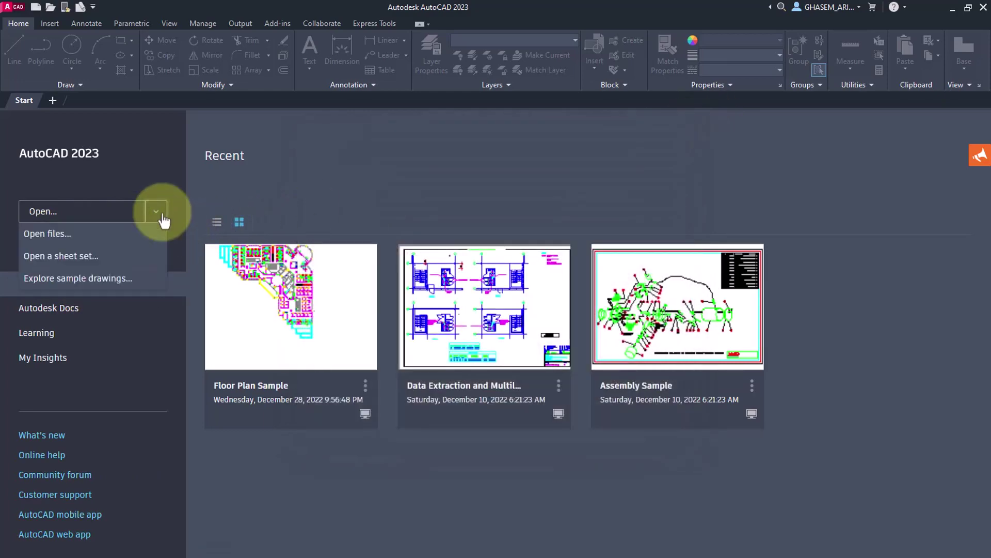
pyautogui.click(86, 259)
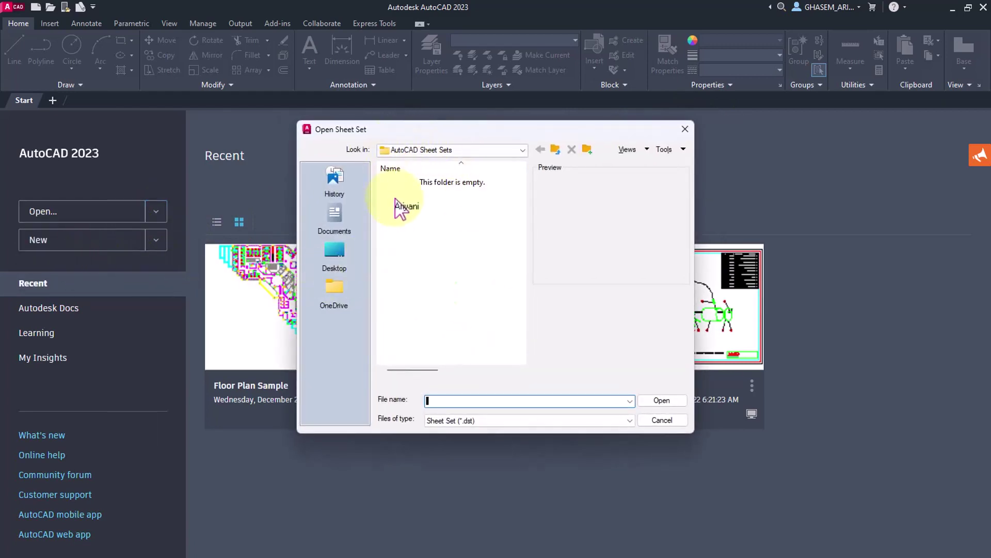
pyautogui.click(685, 129)
pyautogui.click(154, 219)
pyautogui.click(67, 228)
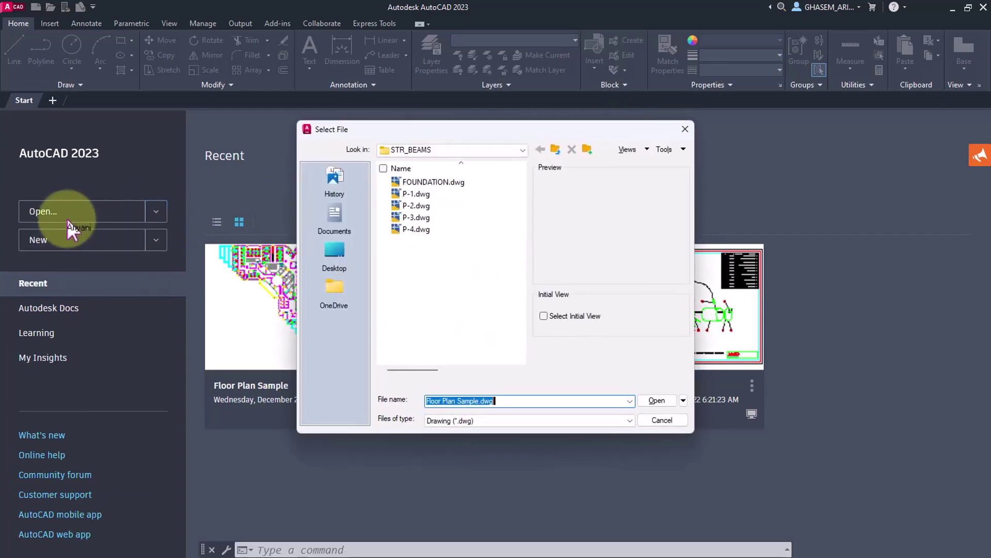
pyautogui.click(432, 182)
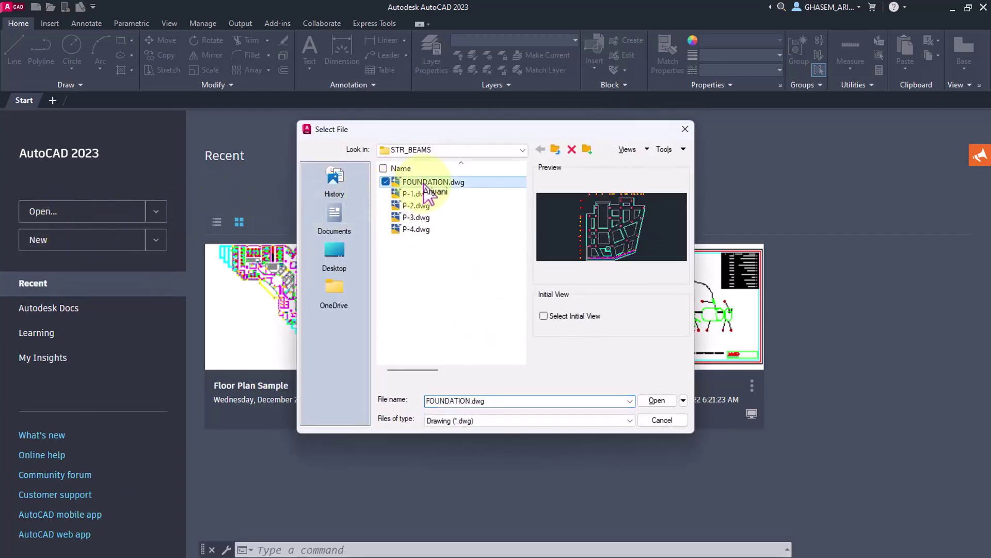
pyautogui.click(670, 422)
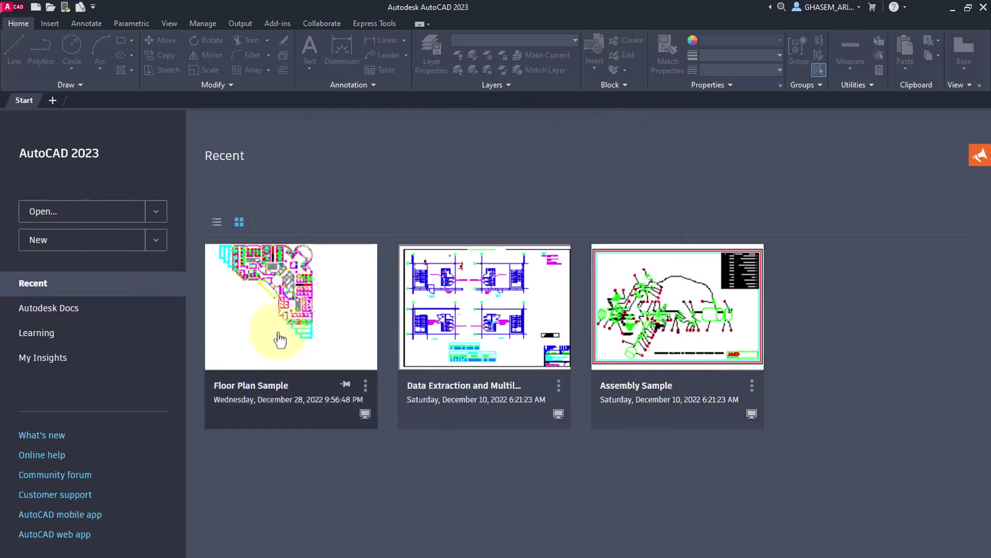
pyautogui.click(156, 240)
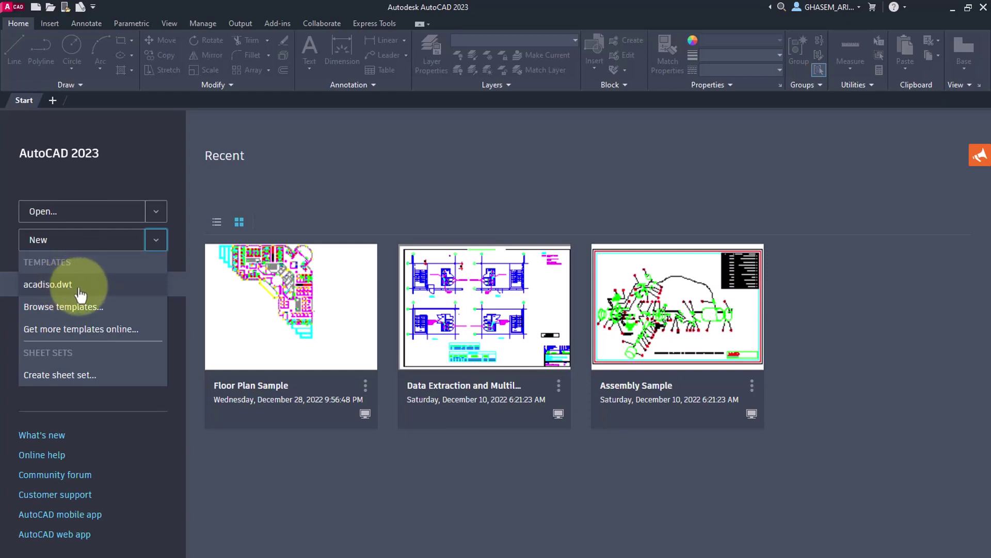
pyautogui.click(181, 211)
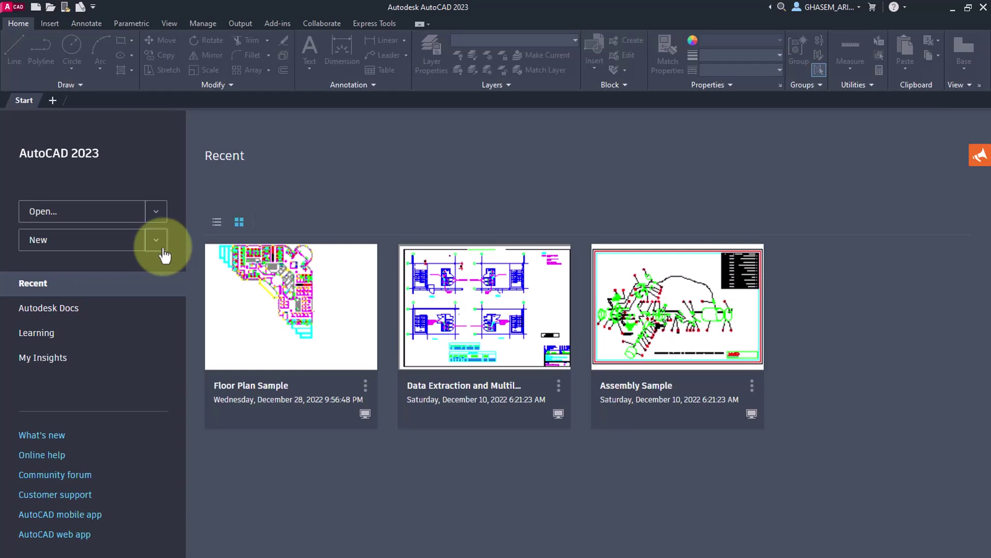
# Step: Show the Autodesk Docs page and highlight text in its Desktop Connector not-installed message
pyautogui.click(55, 319)
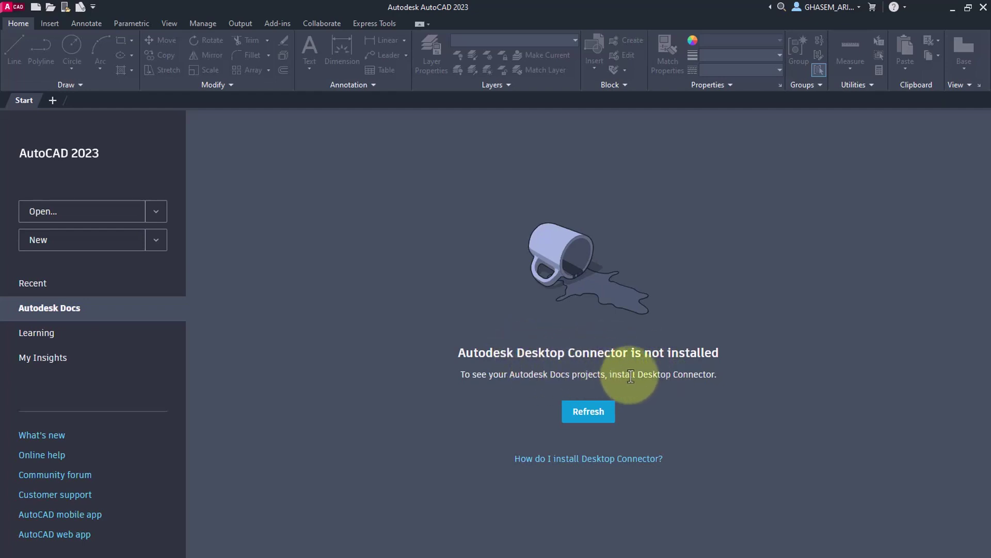
pyautogui.moveTo(637, 375); pyautogui.dragTo(713, 376)
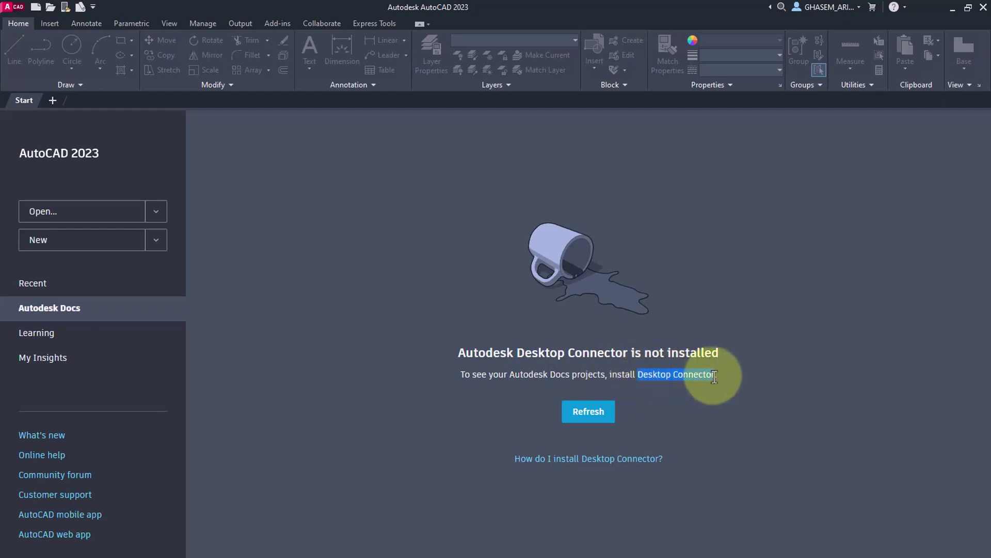
pyautogui.click(712, 376)
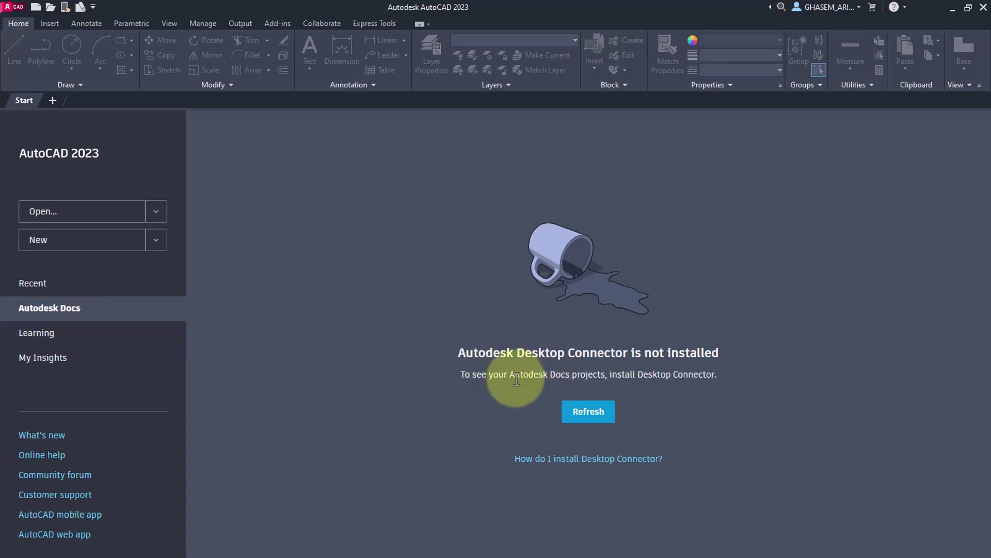
pyautogui.moveTo(517, 380); pyautogui.dragTo(634, 375)
pyautogui.click(460, 373)
# Step: Switch to the Learning page and scroll through its Tips, Videos and Online Resources
pyautogui.click(70, 339)
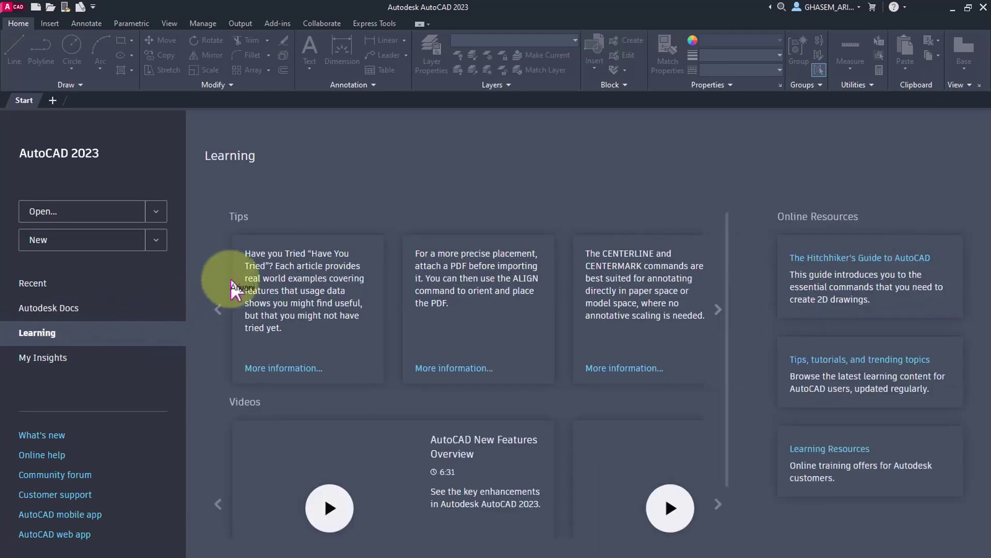
pyautogui.scroll(-2, 380, 347)
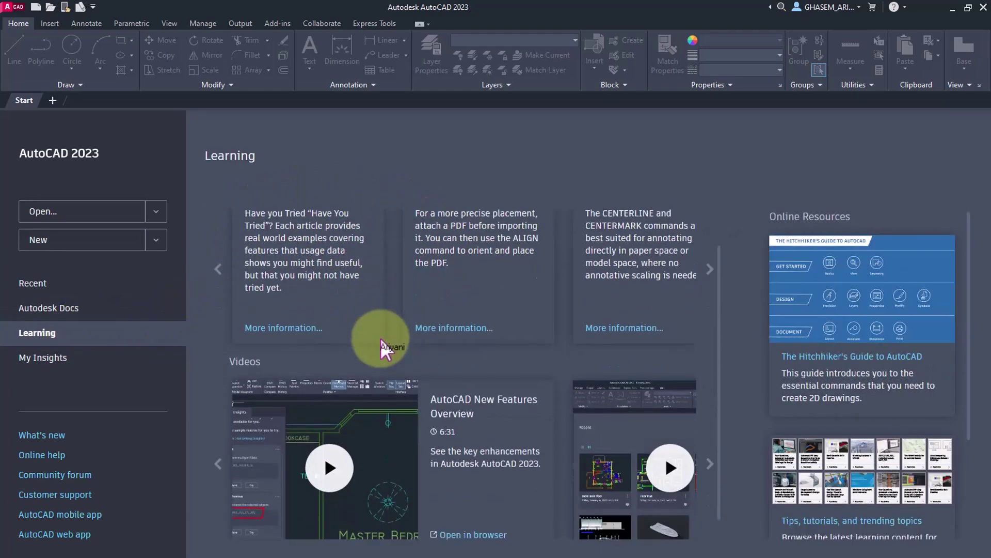
pyautogui.scroll(-1, 379, 336)
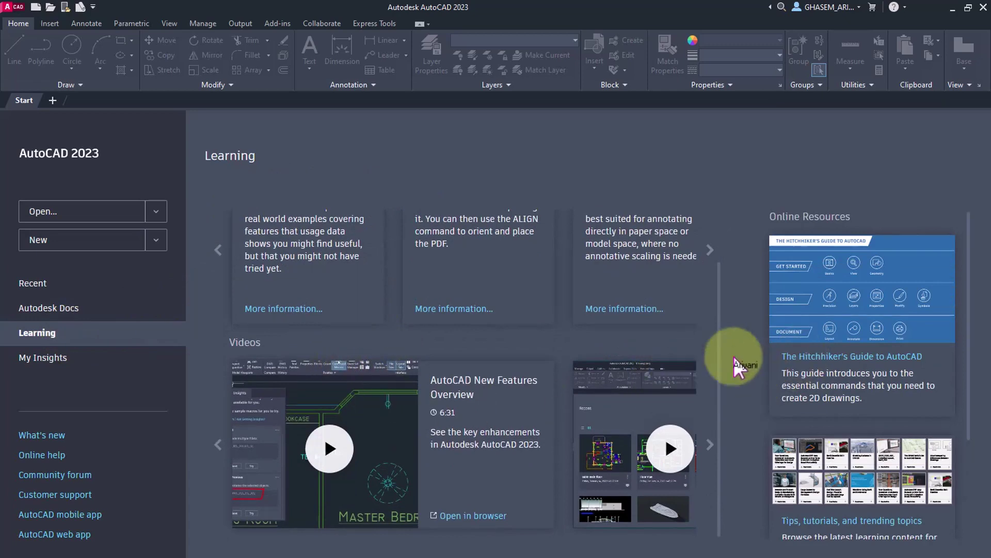
pyautogui.scroll(-5, 857, 362)
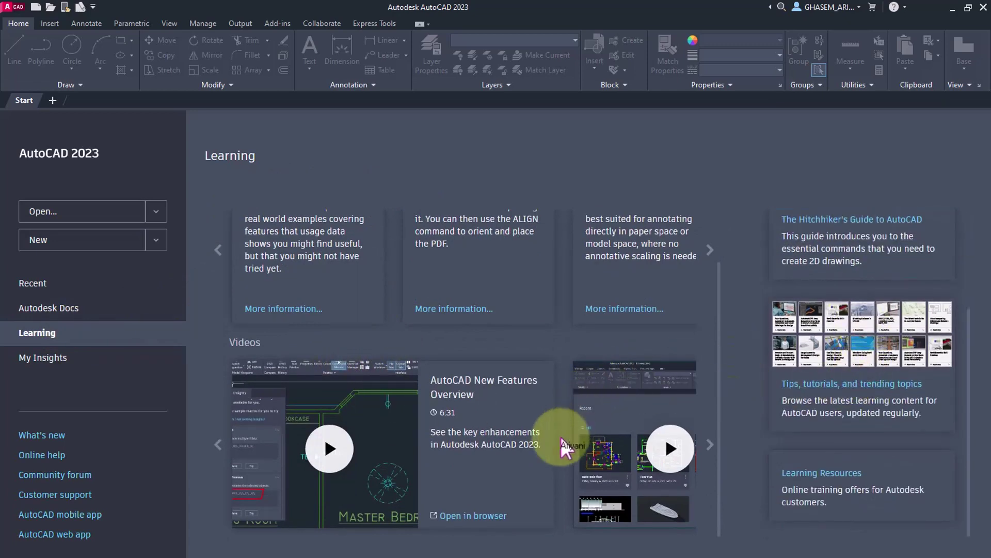
pyautogui.scroll(2, 619, 354)
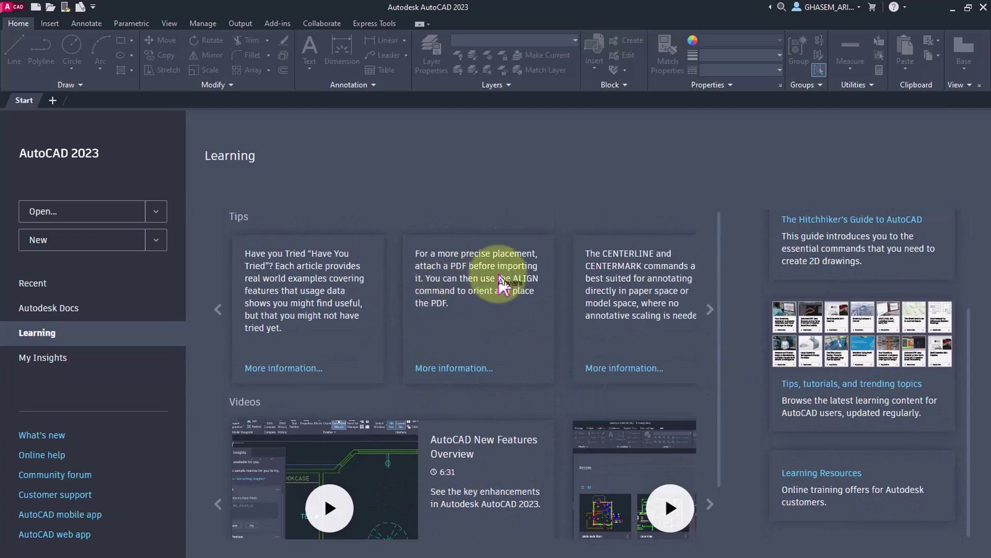
# Step: Advance the Tips carousel four times to the User Account Control and array tips
pyautogui.click(710, 309)
pyautogui.click(710, 309)
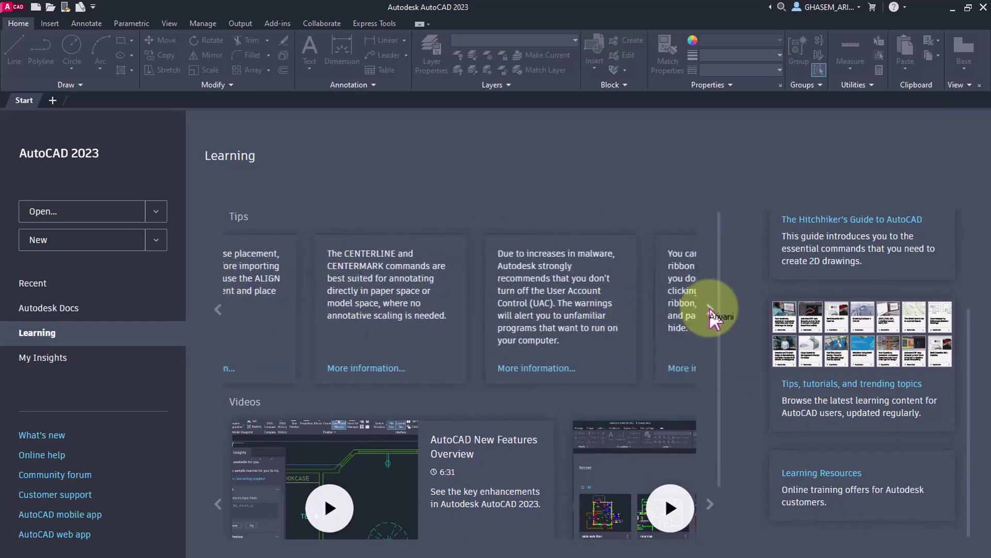
pyautogui.click(708, 310)
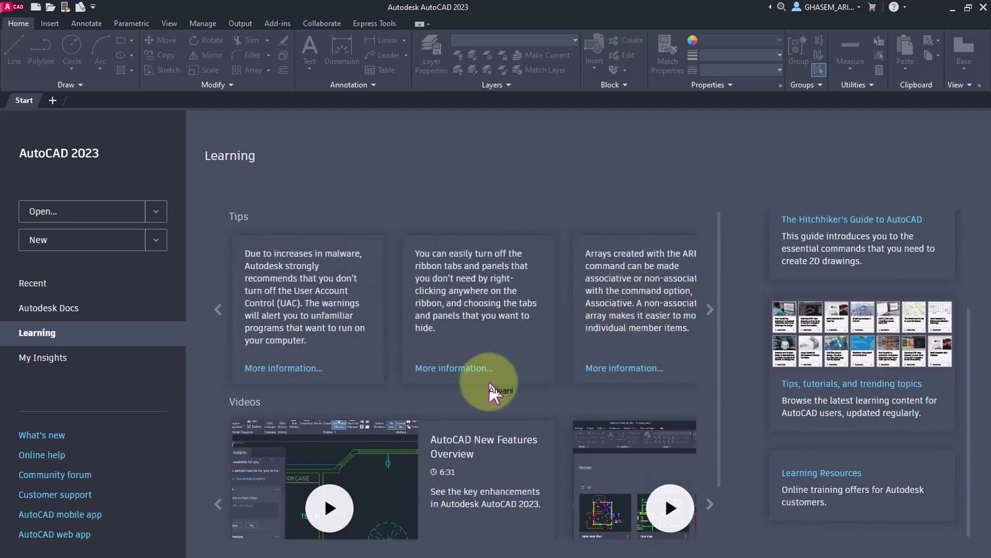
pyautogui.scroll(-2, 488, 388)
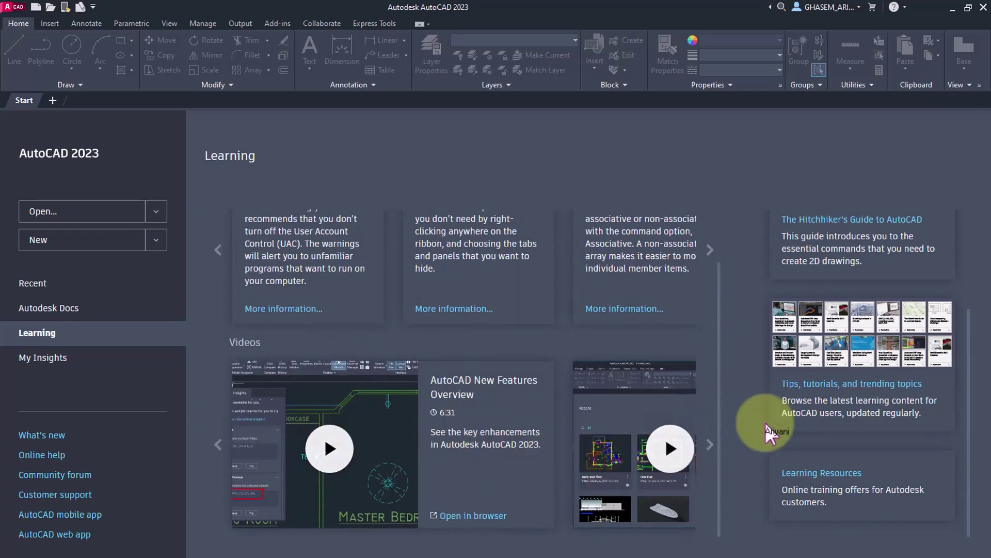
pyautogui.scroll(3, 785, 408)
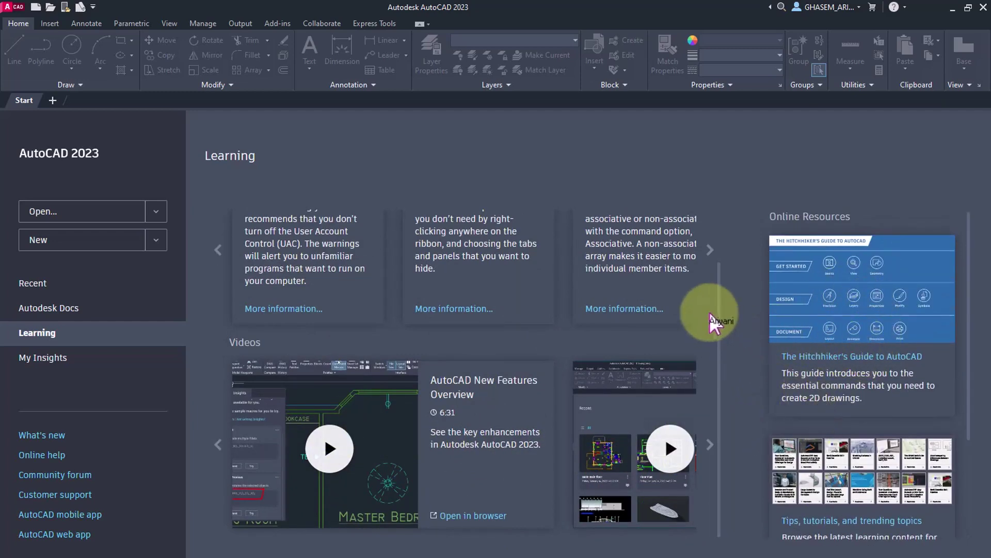
pyautogui.scroll(1, 620, 266)
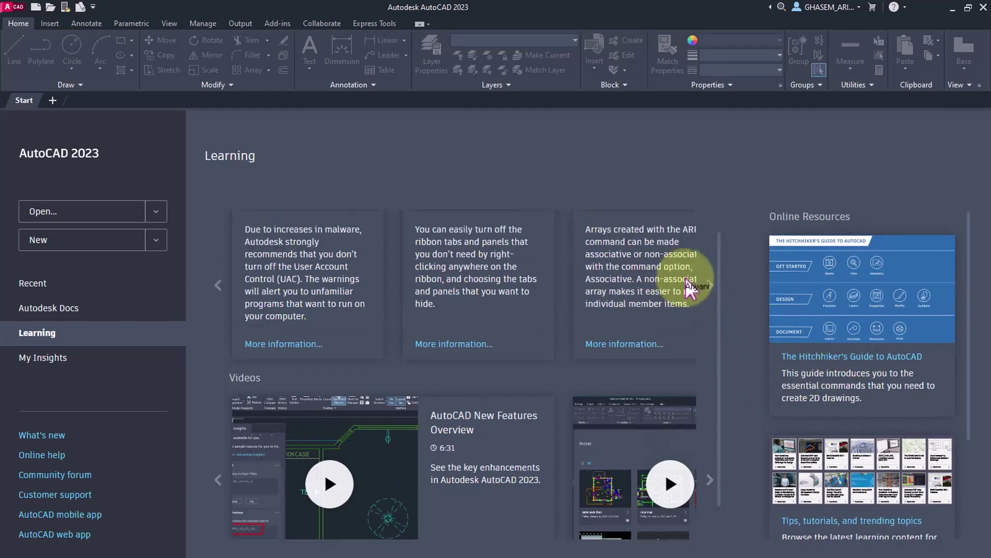
pyautogui.click(710, 309)
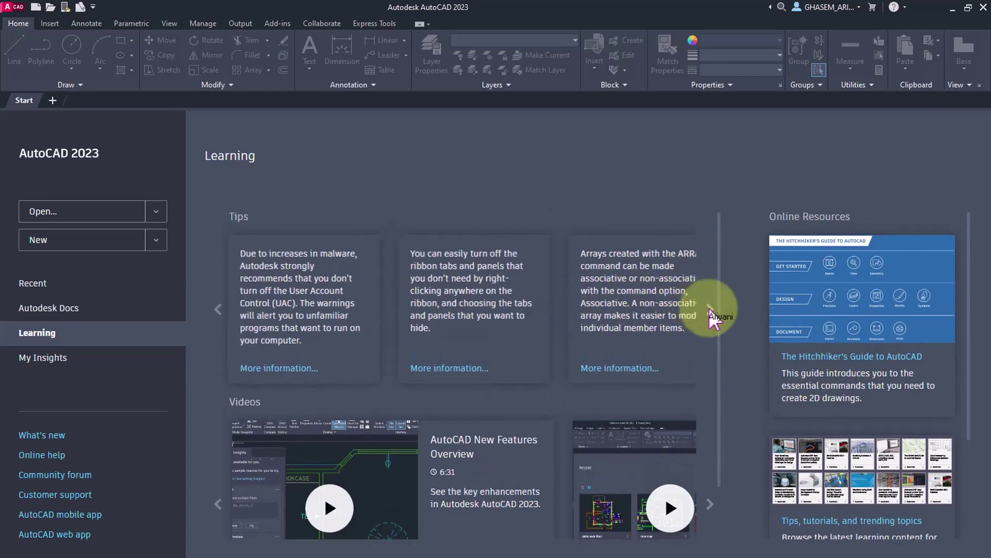
# Step: Cycle through My Insights, Recent, Autodesk Docs, Learning and My Insights, ending on Recent
pyautogui.click(67, 358)
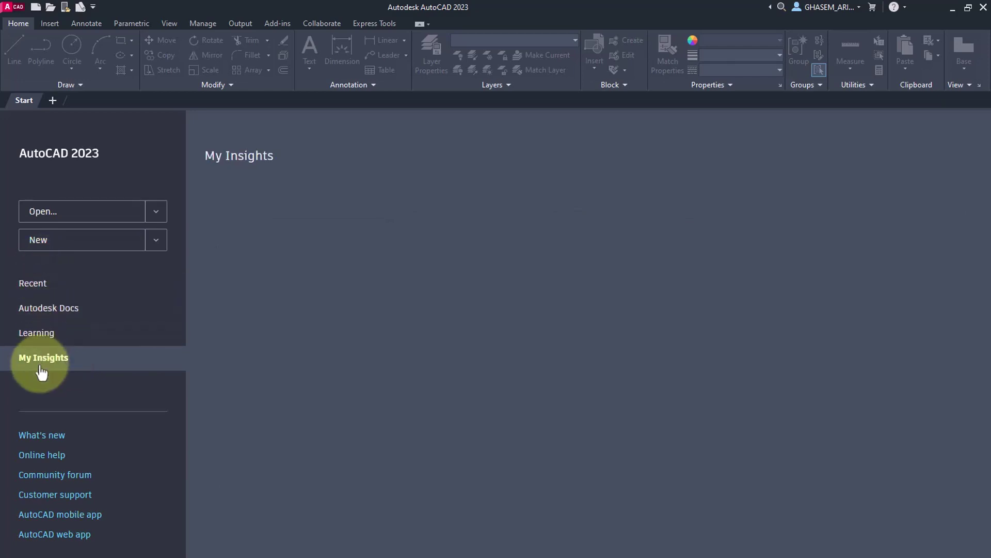
pyautogui.click(47, 289)
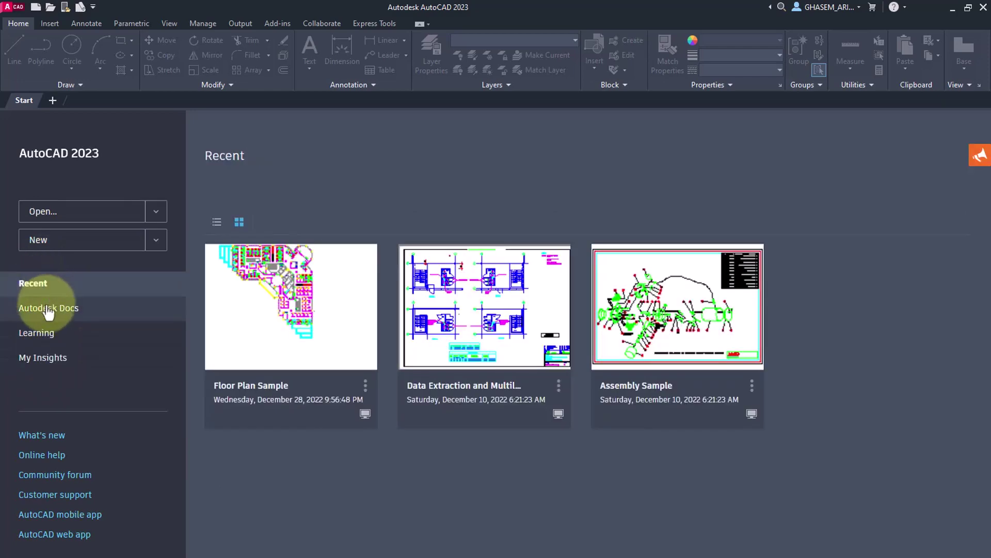
pyautogui.click(49, 309)
pyautogui.click(43, 333)
pyautogui.click(45, 358)
pyautogui.click(33, 283)
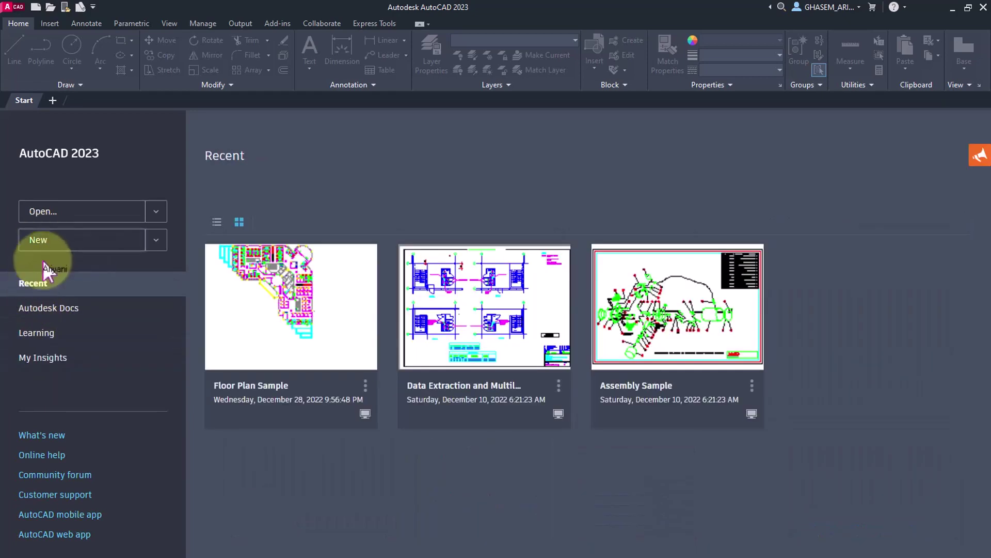
# Step: Show the Announcements panel, scroll its Have You Tried articles, close it and reopen it
pyautogui.click(976, 161)
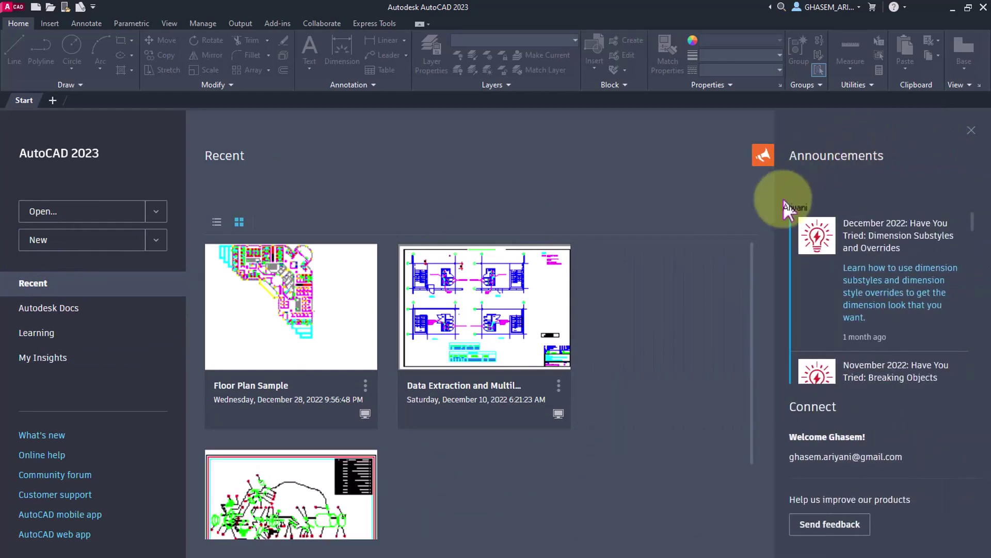
pyautogui.scroll(-2, 826, 274)
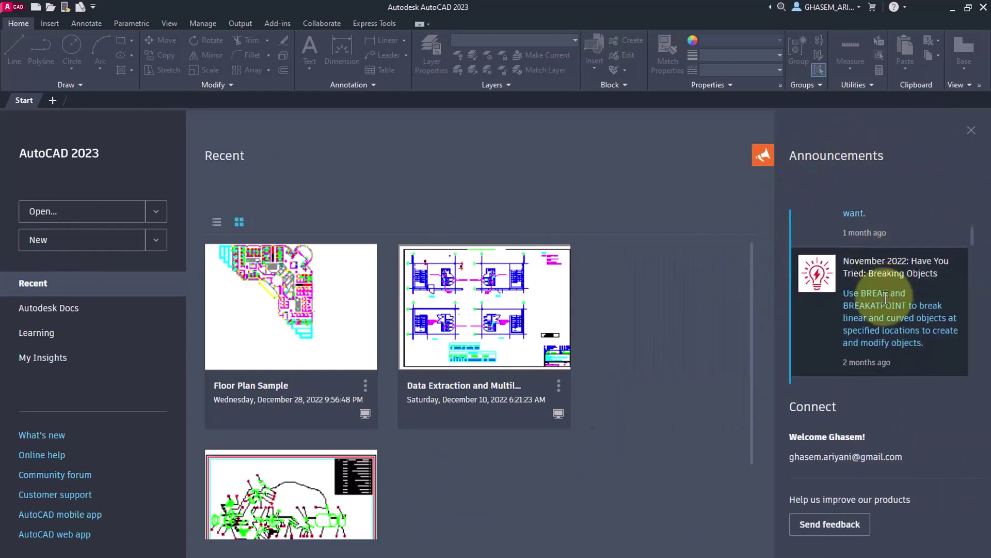
pyautogui.scroll(-3, 886, 299)
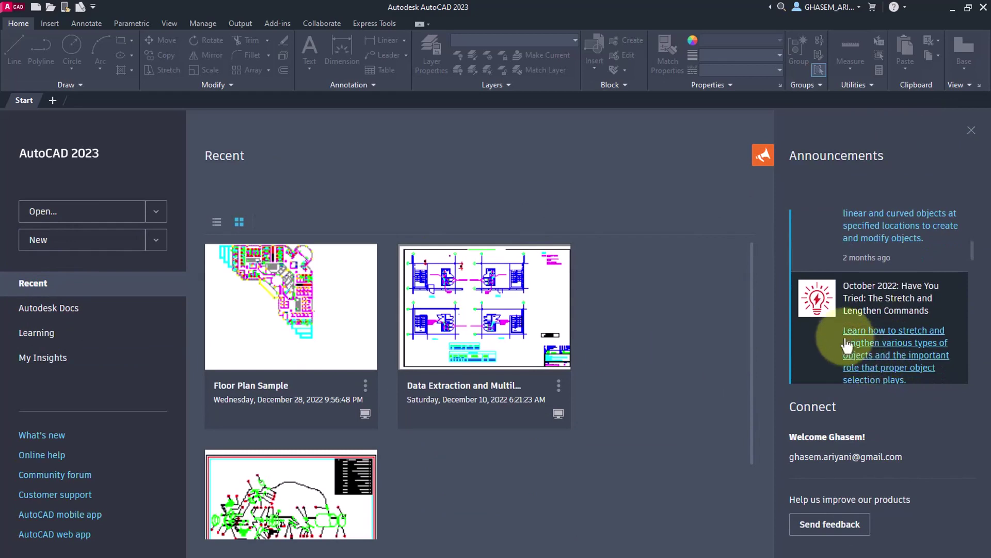
pyautogui.moveTo(971, 252)
pyautogui.mouseDown()
pyautogui.moveTo(968, 223)
pyautogui.moveTo(964, 236)
pyautogui.mouseUp()
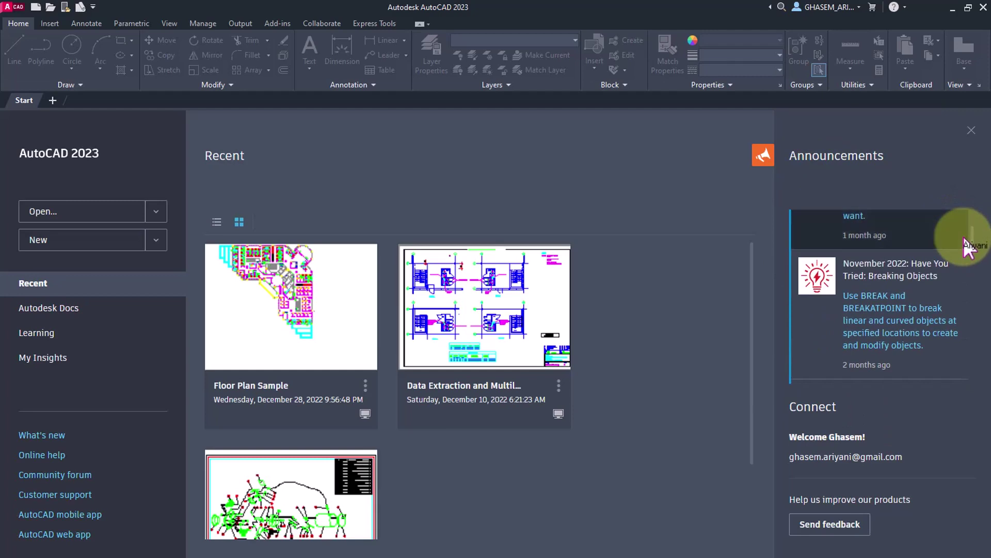
pyautogui.scroll(3, 930, 310)
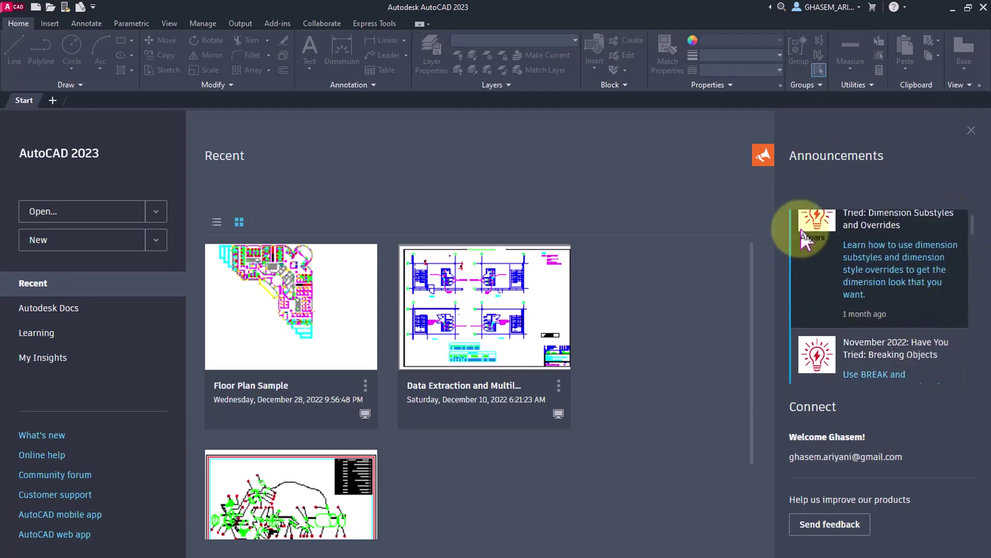
pyautogui.scroll(-5, 852, 268)
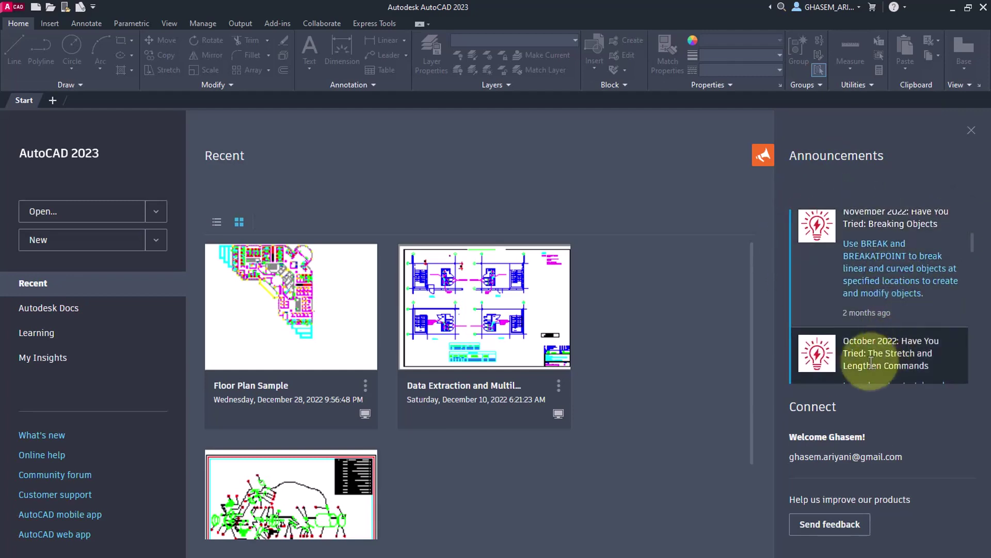
pyautogui.scroll(4, 821, 299)
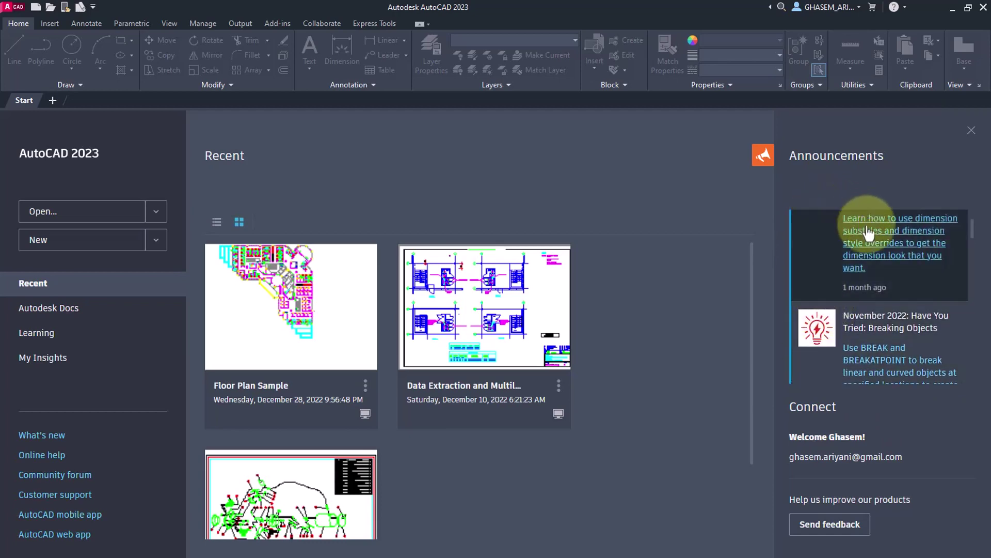
pyautogui.click(971, 131)
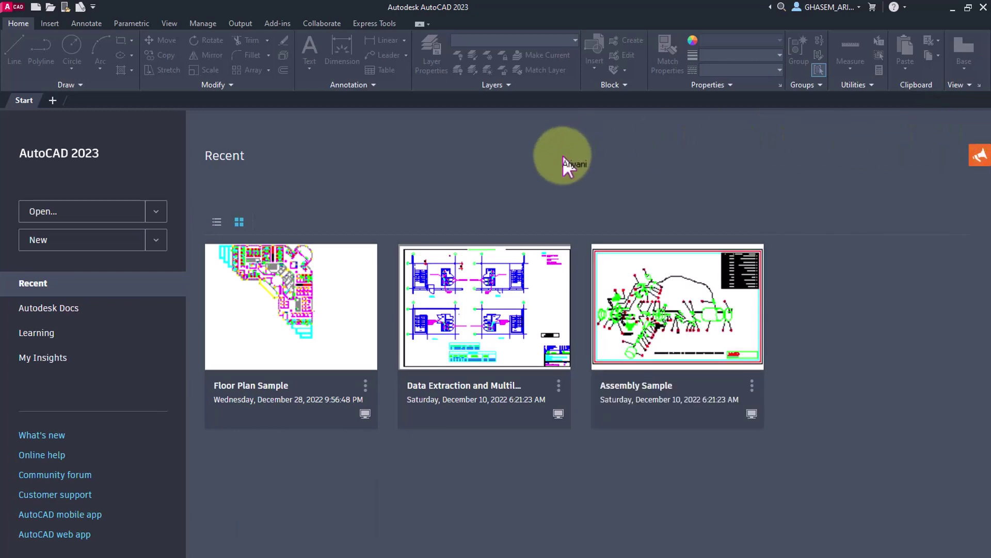
pyautogui.click(979, 155)
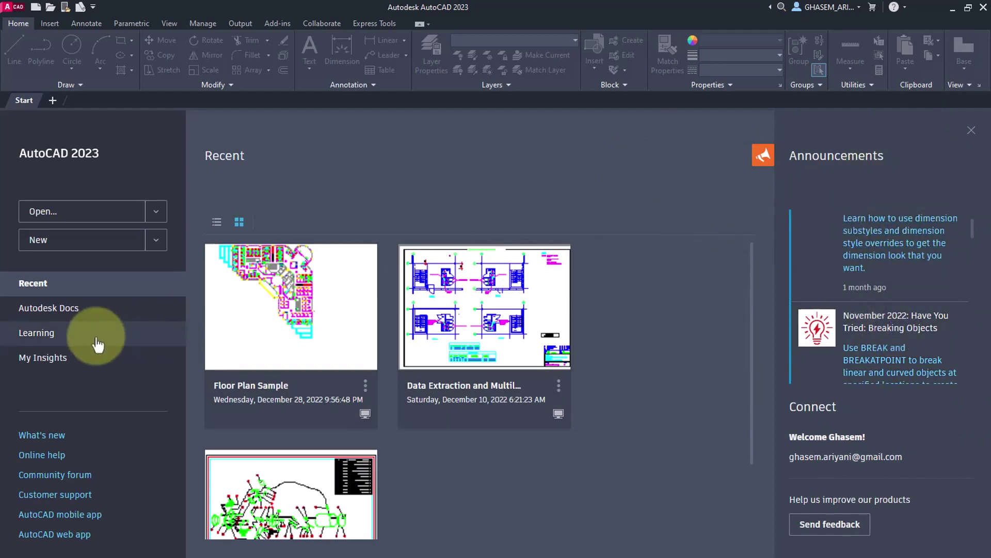
# Step: Show the Learning page and scroll briefly through its tips, videos and resources
pyautogui.click(64, 341)
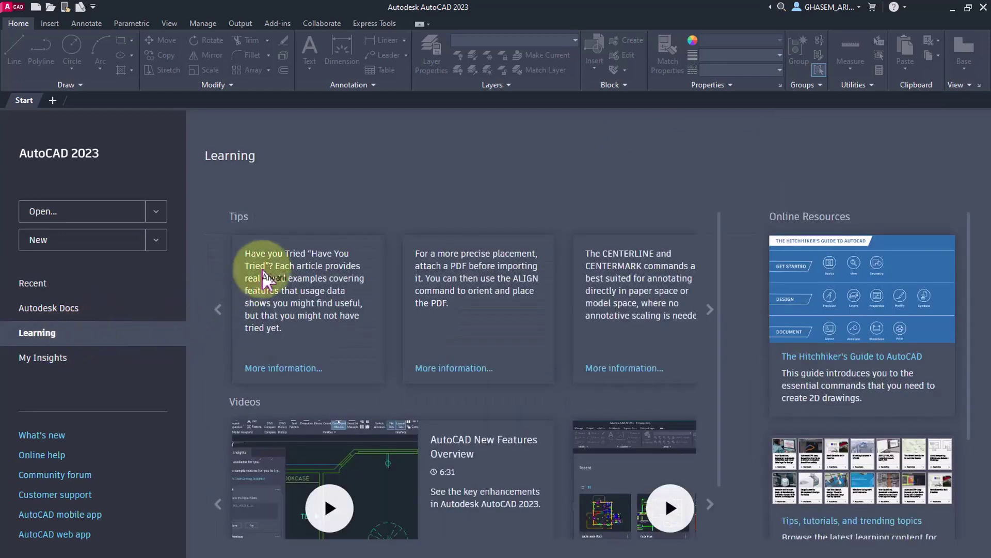
pyautogui.scroll(-1, 682, 346)
pyautogui.scroll(1, 682, 354)
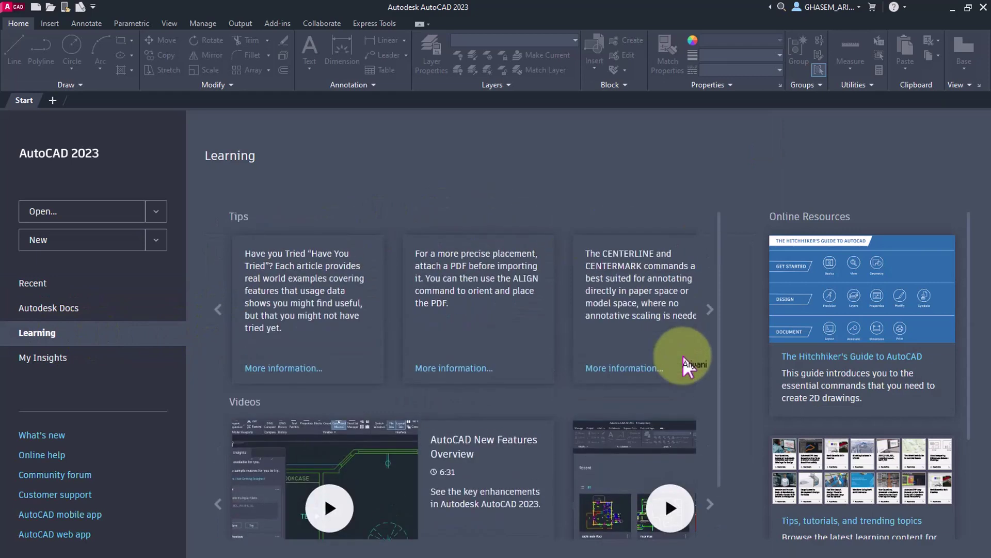